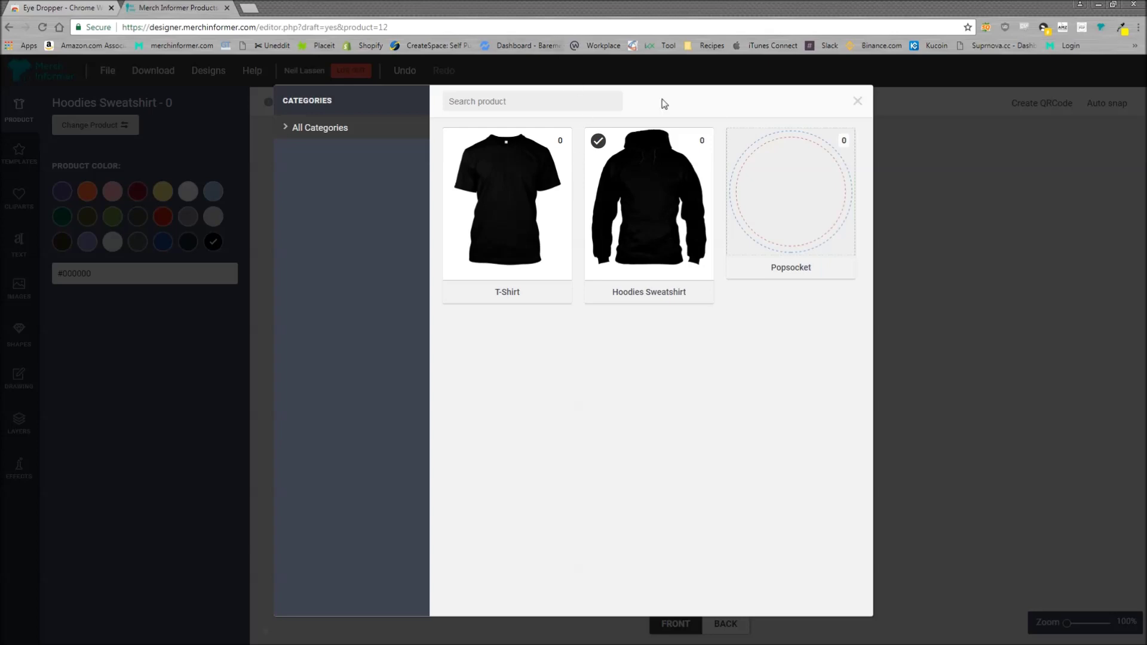
Load the Popsocket product, giving a square print area with circular guides
{"action": "mouse_move", "coordinate": [808, 144]}
{"action": "mouse_move", "coordinate": [807, 196]}
{"action": "left_click", "coordinate": [791, 192]}
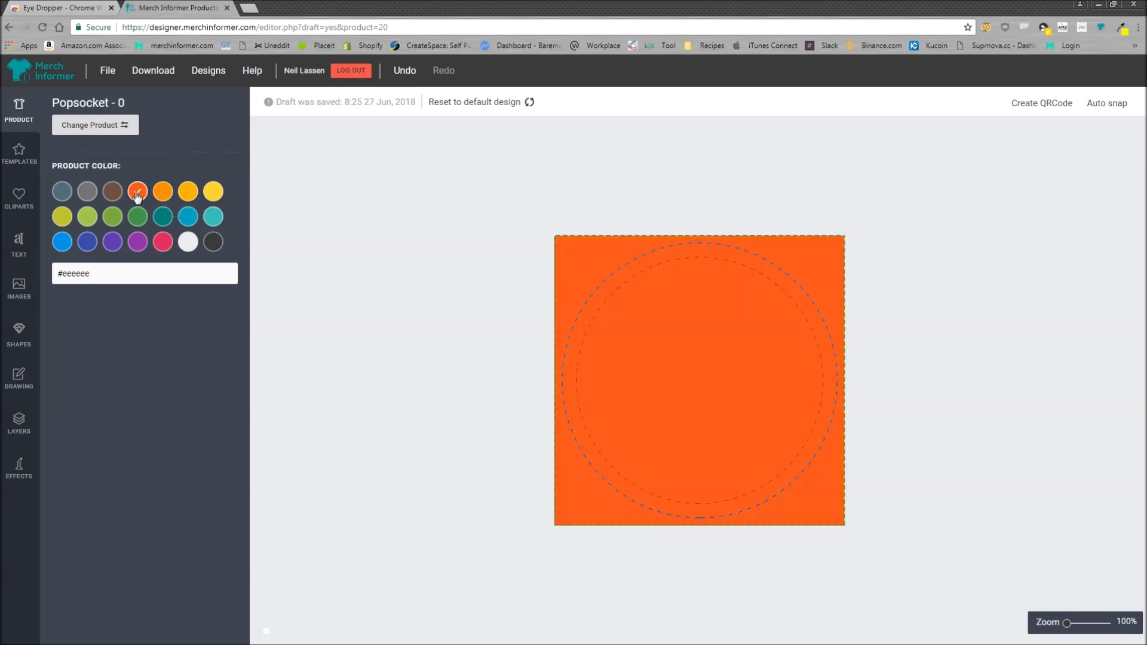
{"action": "left_click", "coordinate": [189, 245]}
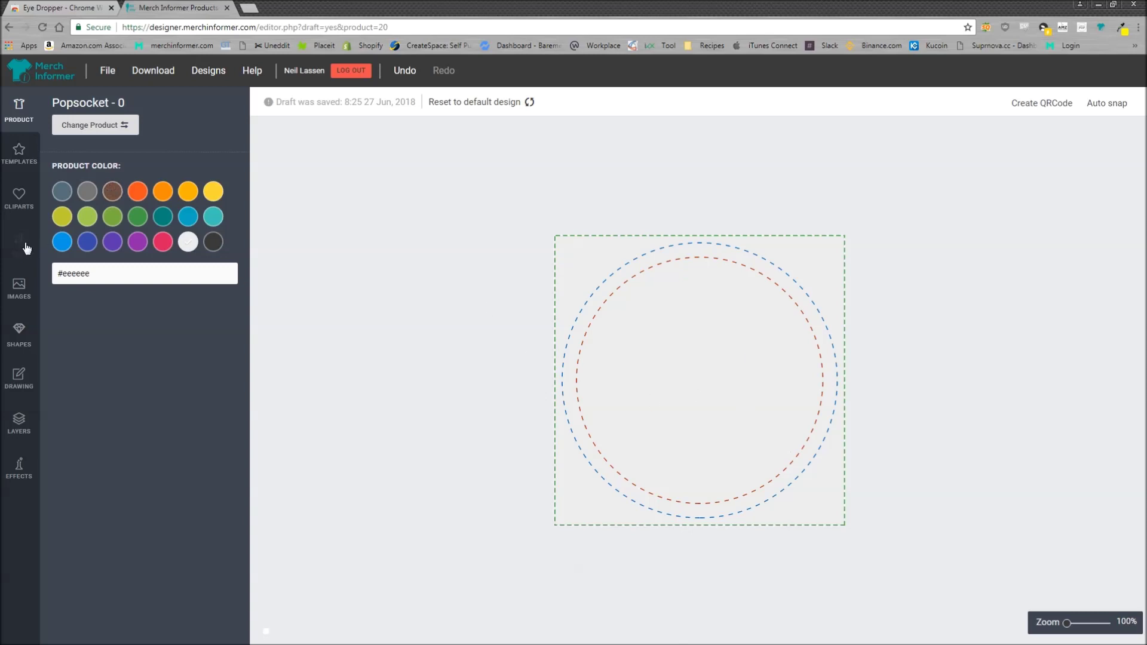
{"action": "left_click", "coordinate": [16, 202]}
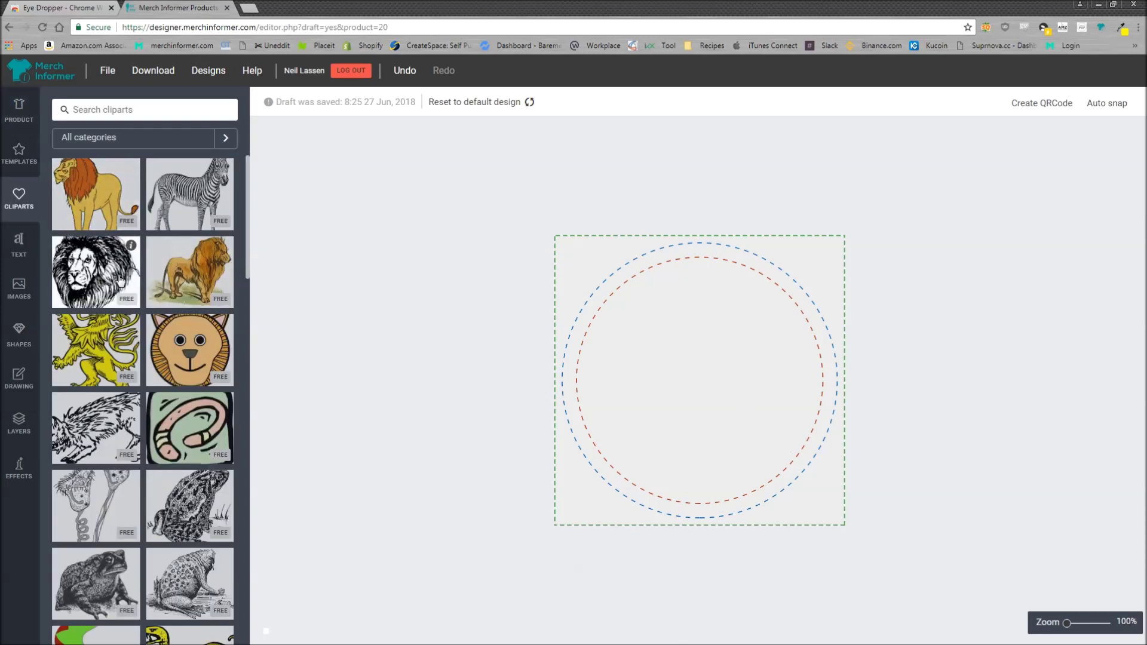
Add the cartoon lion-face clipart, shrink it inside the inner guide, and centre it in the circle
{"action": "left_click", "coordinate": [190, 351]}
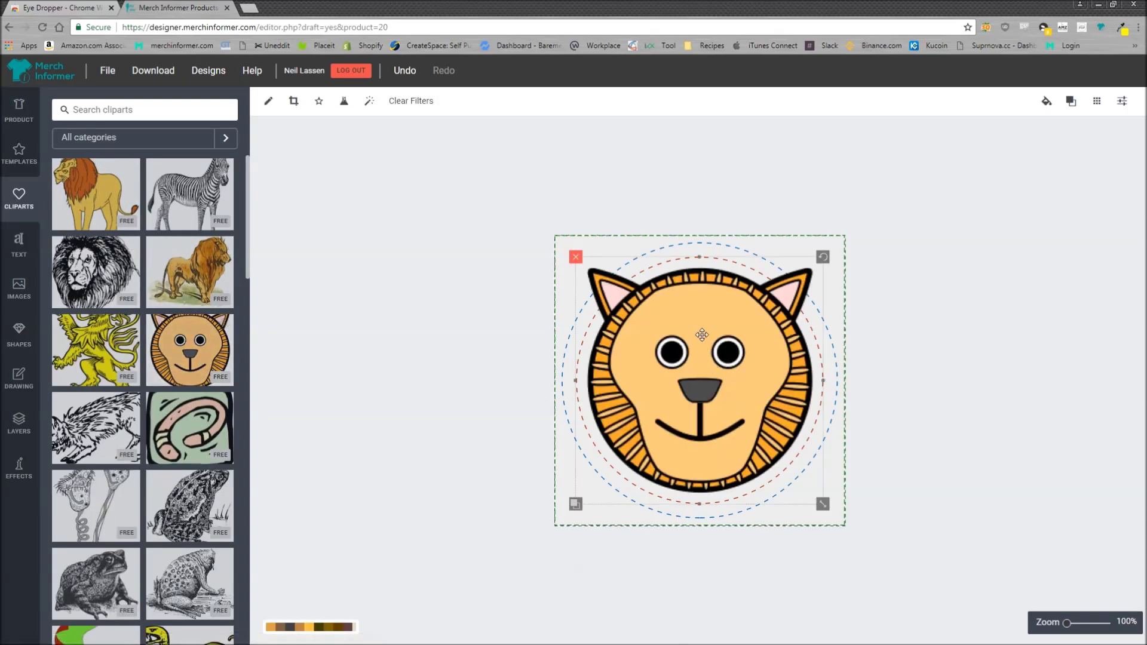
{"action": "left_click_drag", "start_coordinate": [816, 502], "coordinate": [791, 476]}
{"action": "left_click_drag", "start_coordinate": [721, 409], "coordinate": [722, 417]}
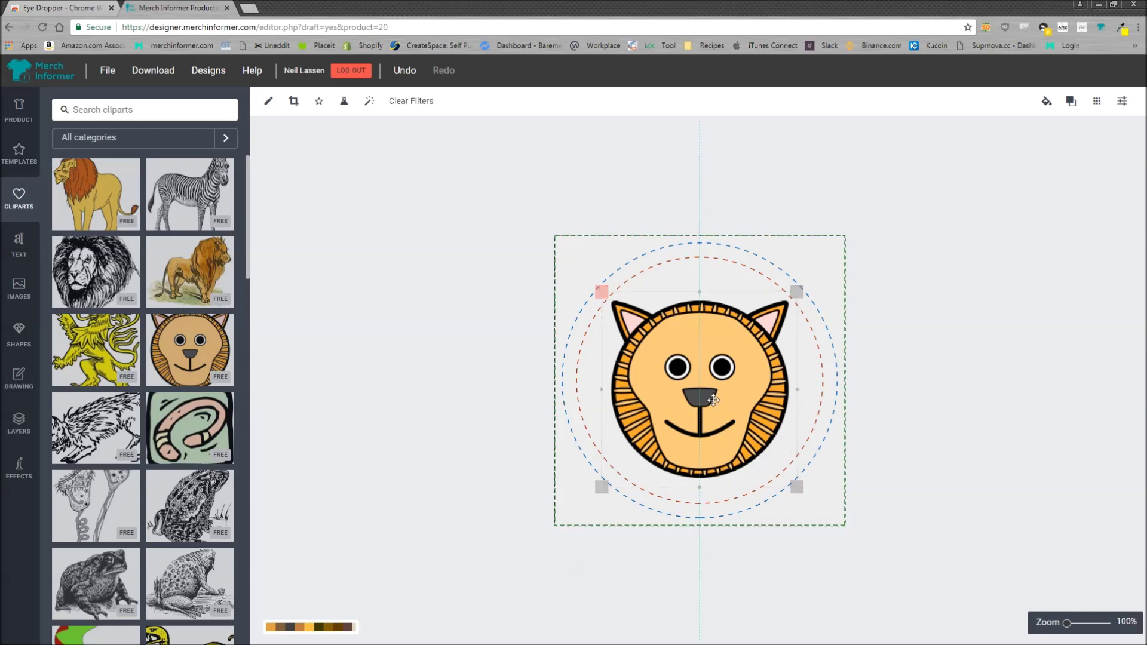
{"action": "left_click_drag", "start_coordinate": [714, 400], "coordinate": [714, 400]}
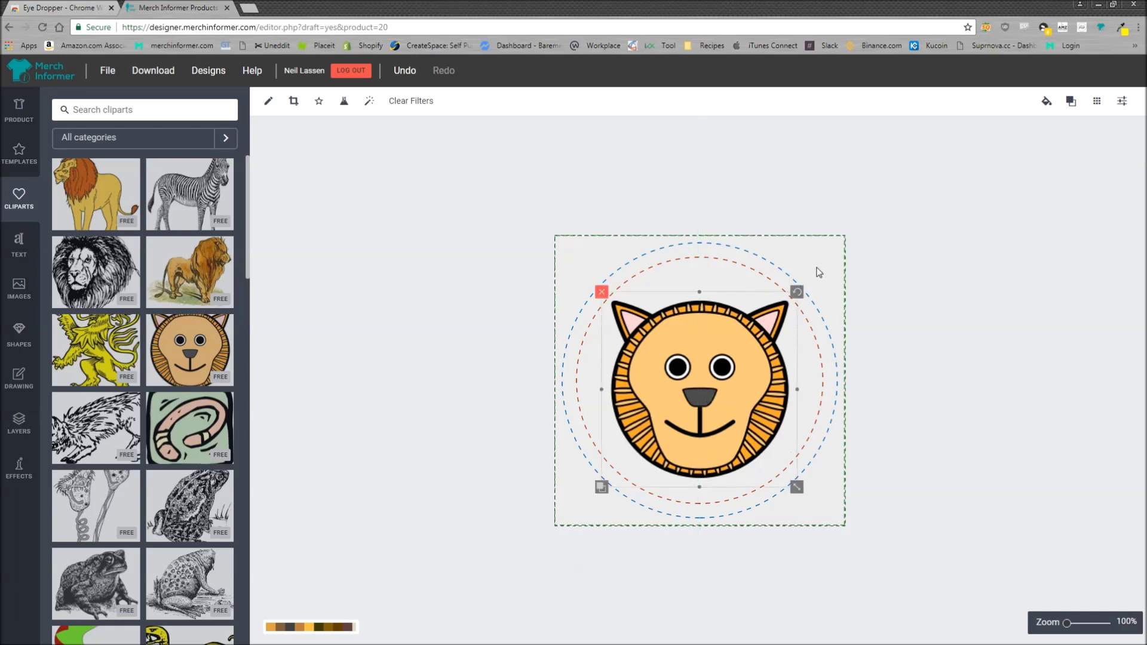
{"action": "left_click", "coordinate": [1122, 105]}
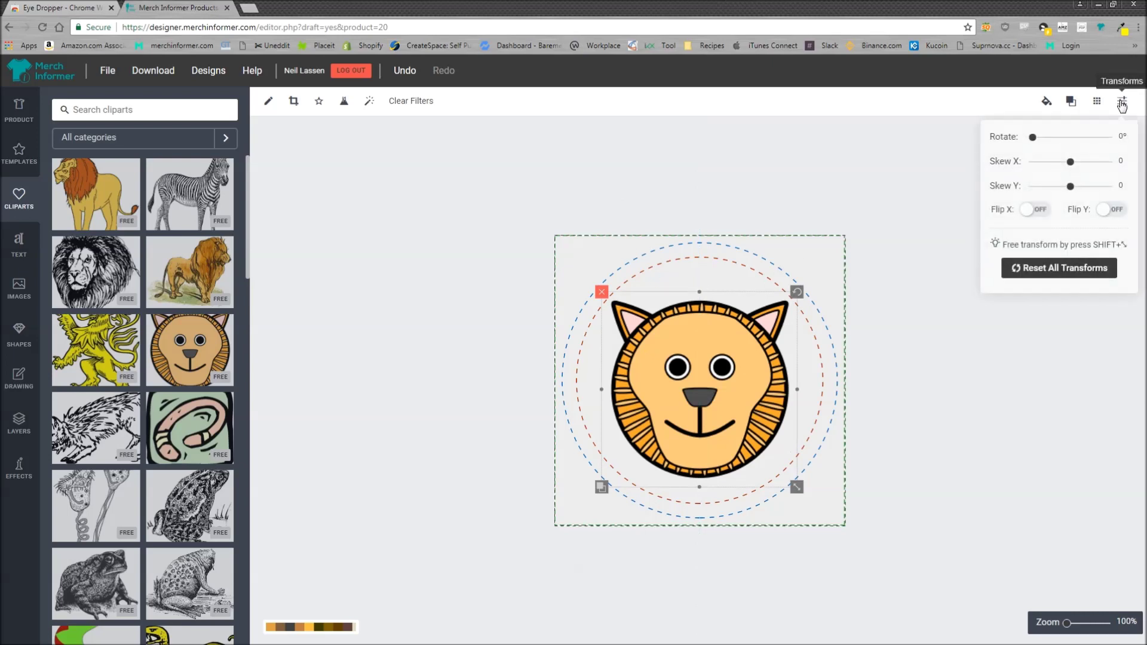
{"action": "left_click", "coordinate": [945, 134]}
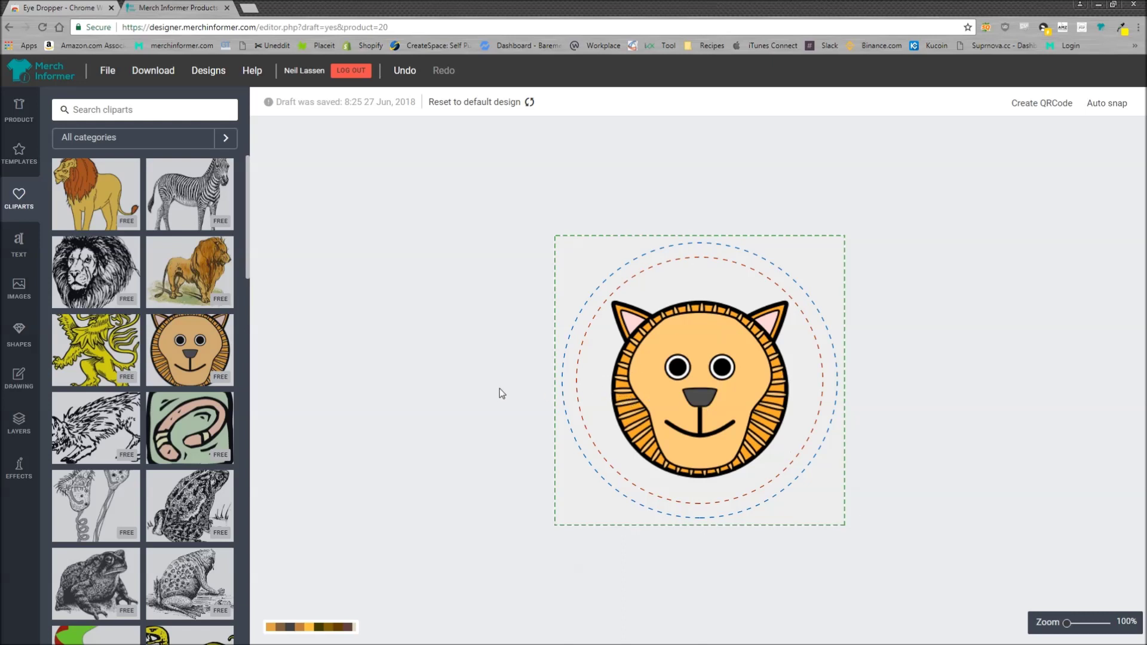
Try orange and amber product colours, revert to light grey, and bring up the Shapes library
{"action": "left_click", "coordinate": [18, 110]}
{"action": "left_click", "coordinate": [163, 191]}
{"action": "left_click", "coordinate": [187, 191]}
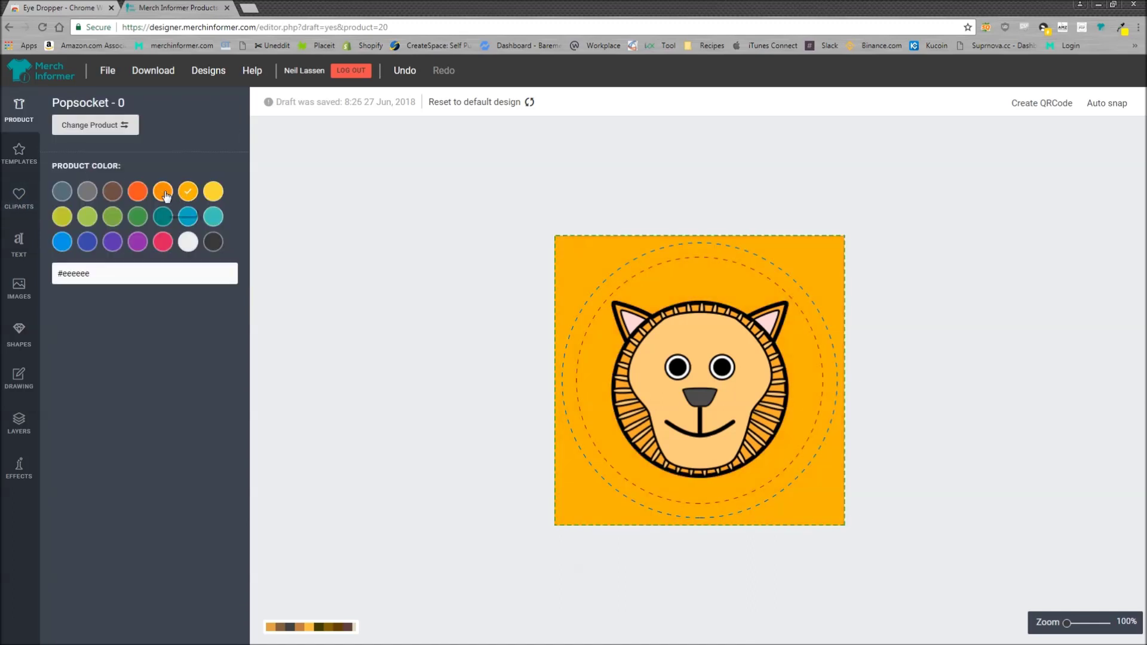
{"action": "left_click", "coordinate": [168, 195]}
{"action": "left_click", "coordinate": [187, 242]}
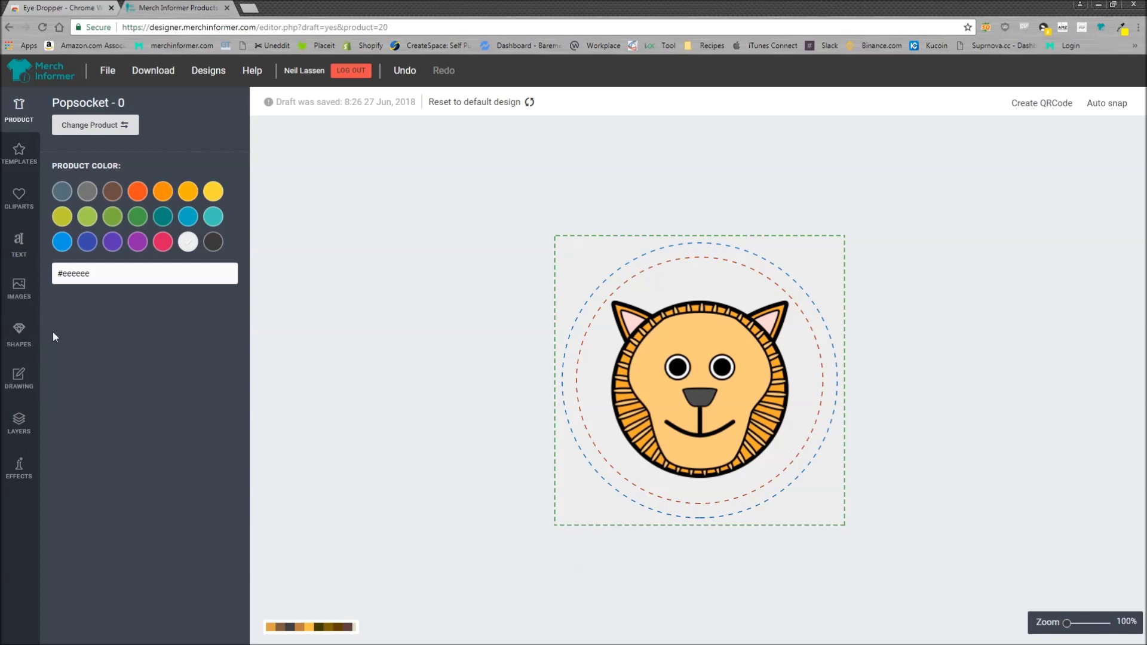
{"action": "left_click", "coordinate": [30, 340]}
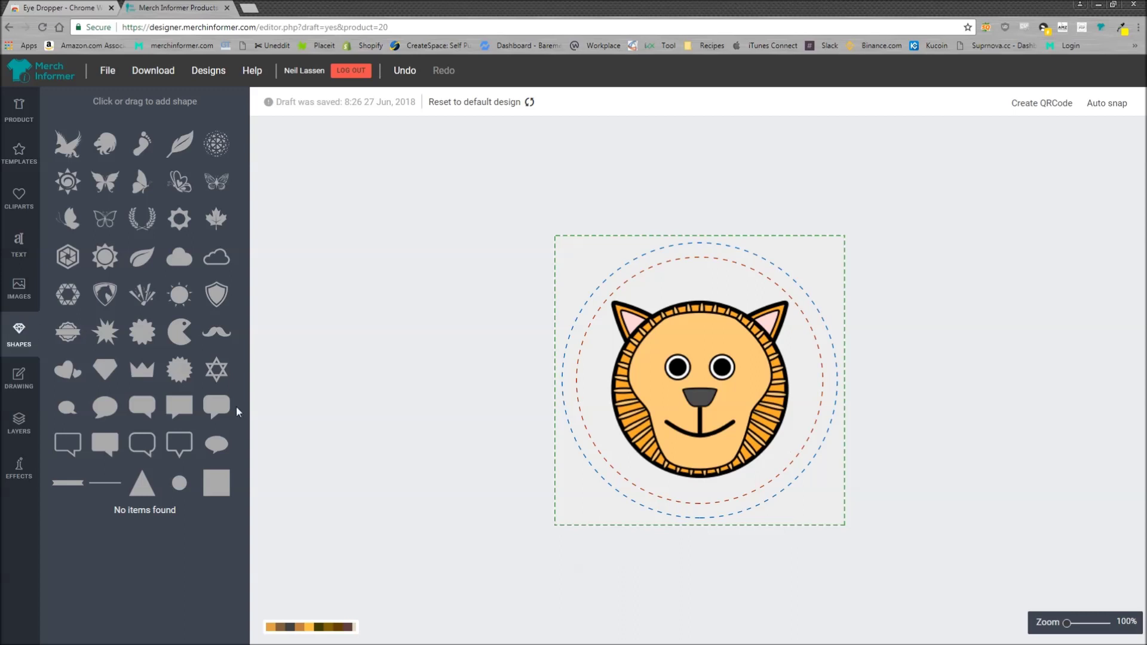
Add a square enlarged to cover the print area and fill it bright blue #2d26ff
{"action": "left_click", "coordinate": [217, 483]}
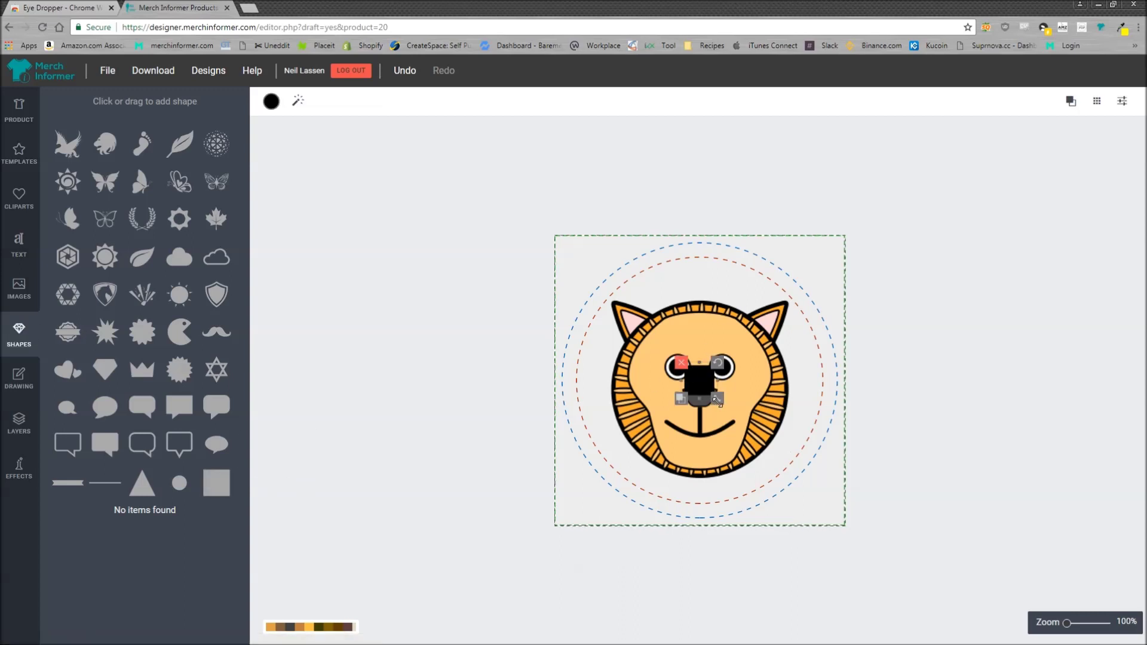
{"action": "left_click_drag", "start_coordinate": [718, 400], "coordinate": [896, 540]}
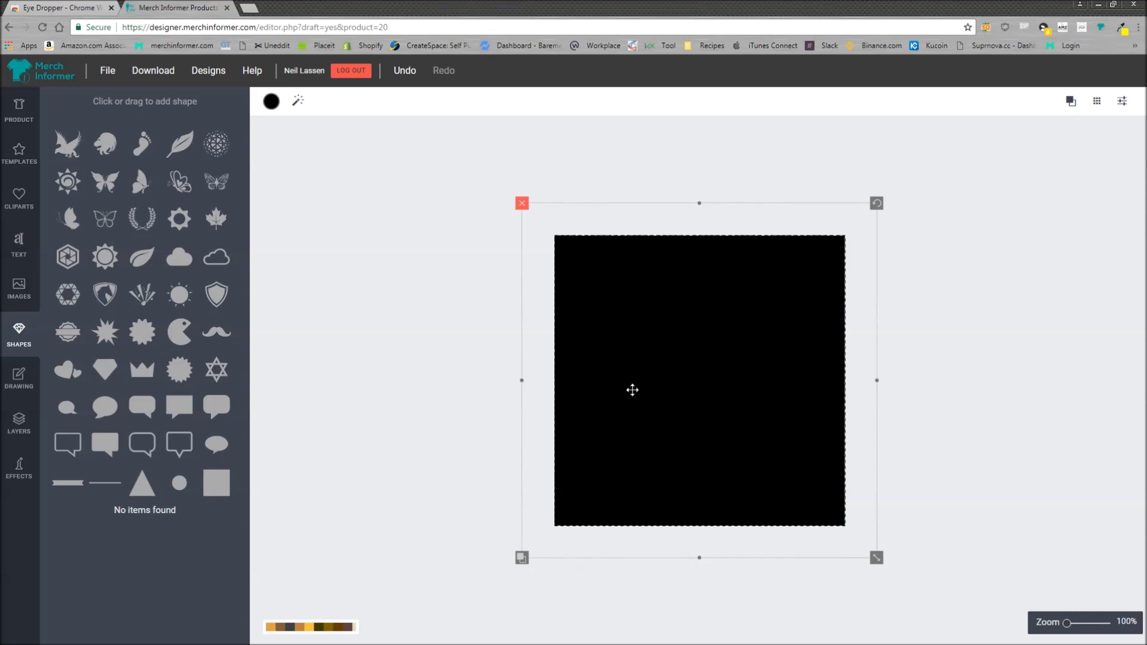
{"action": "left_click", "coordinate": [271, 103]}
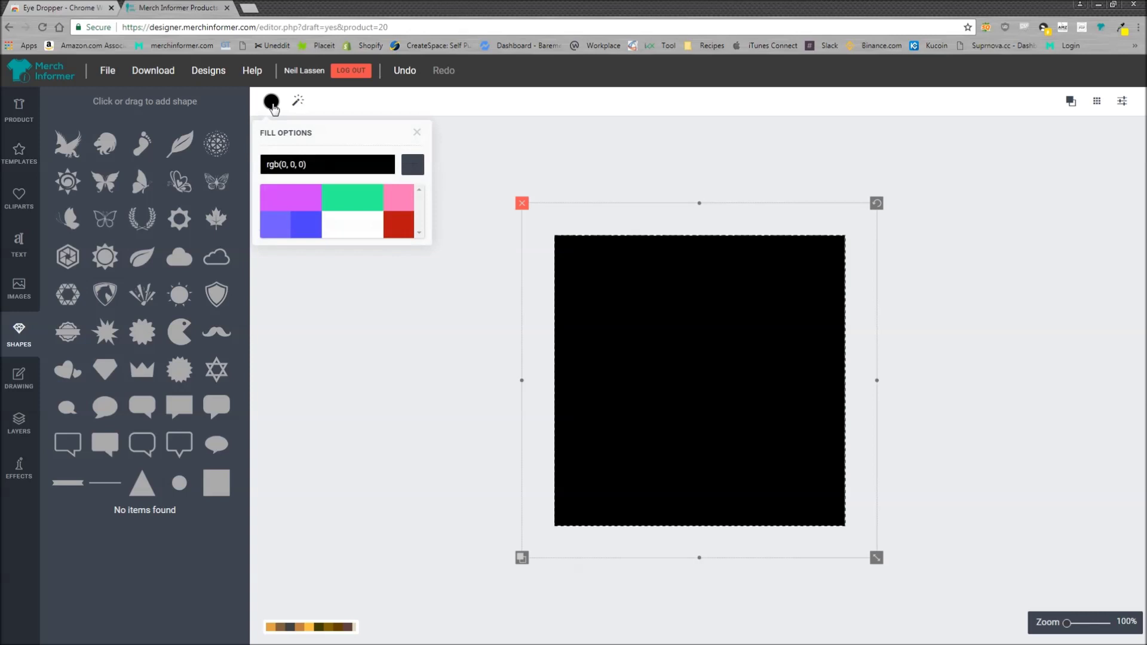
{"action": "left_click", "coordinate": [413, 165]}
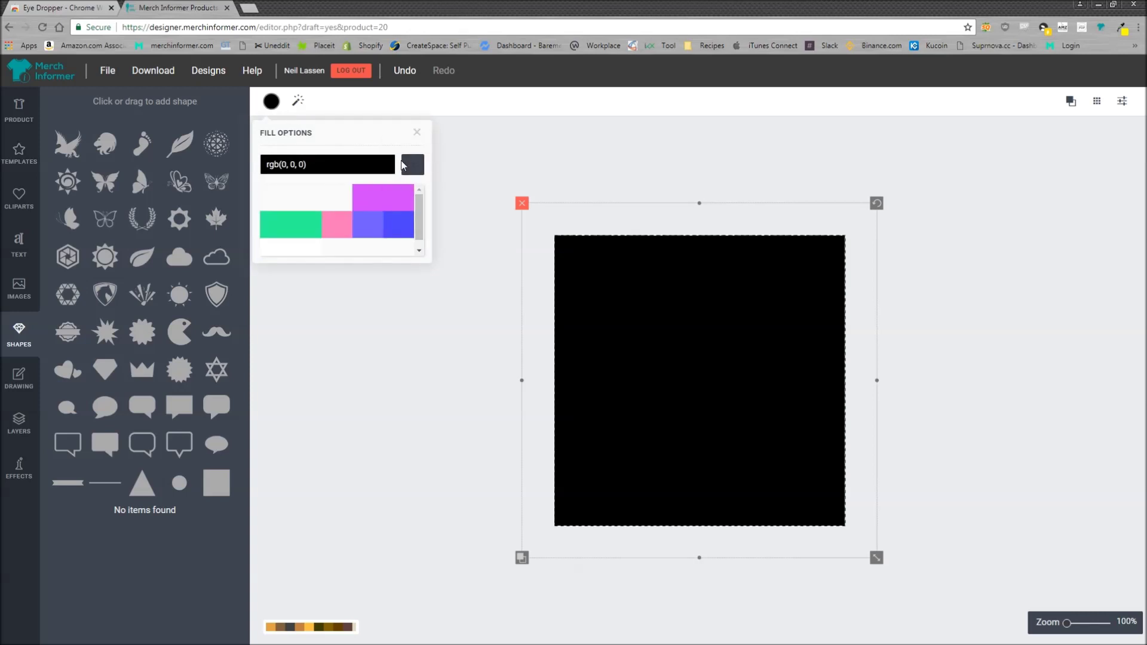
{"action": "left_click", "coordinate": [404, 166]}
{"action": "left_click_drag", "start_coordinate": [330, 236], "coordinate": [343, 215]}
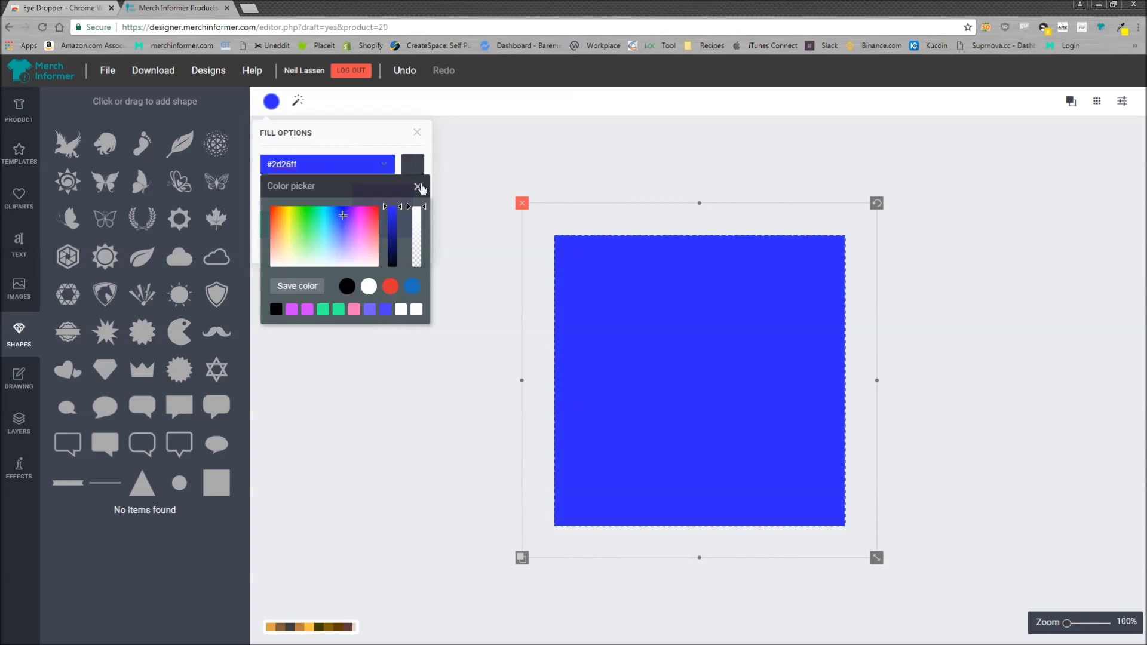
{"action": "left_click", "coordinate": [417, 187]}
{"action": "left_click", "coordinate": [450, 151]}
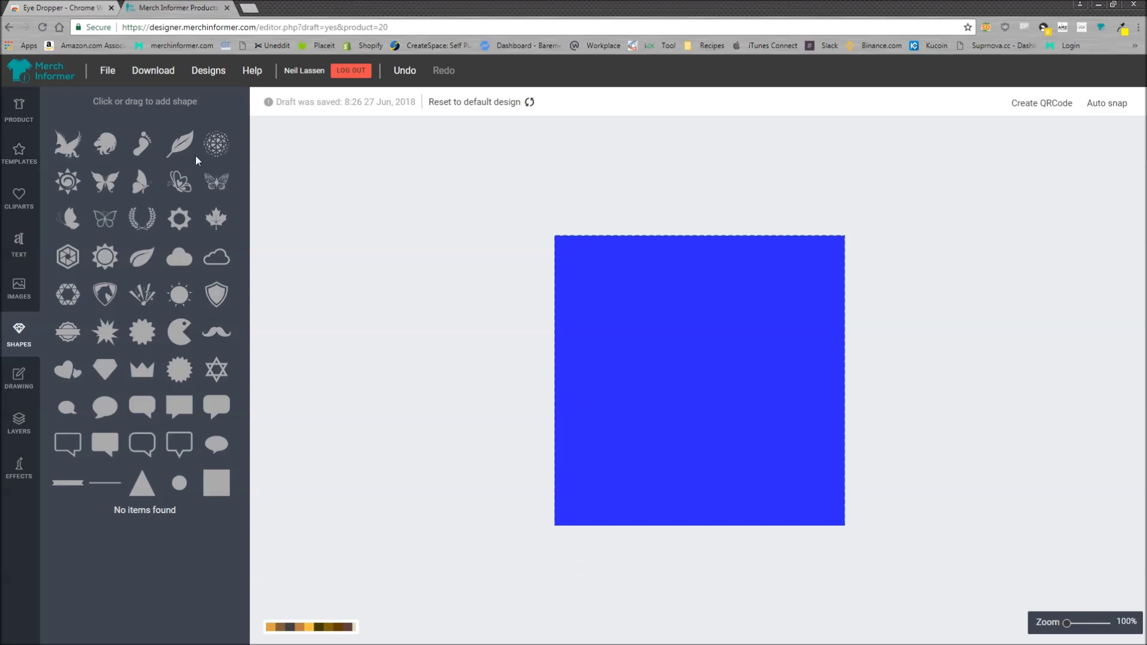
{"action": "left_click", "coordinate": [26, 430]}
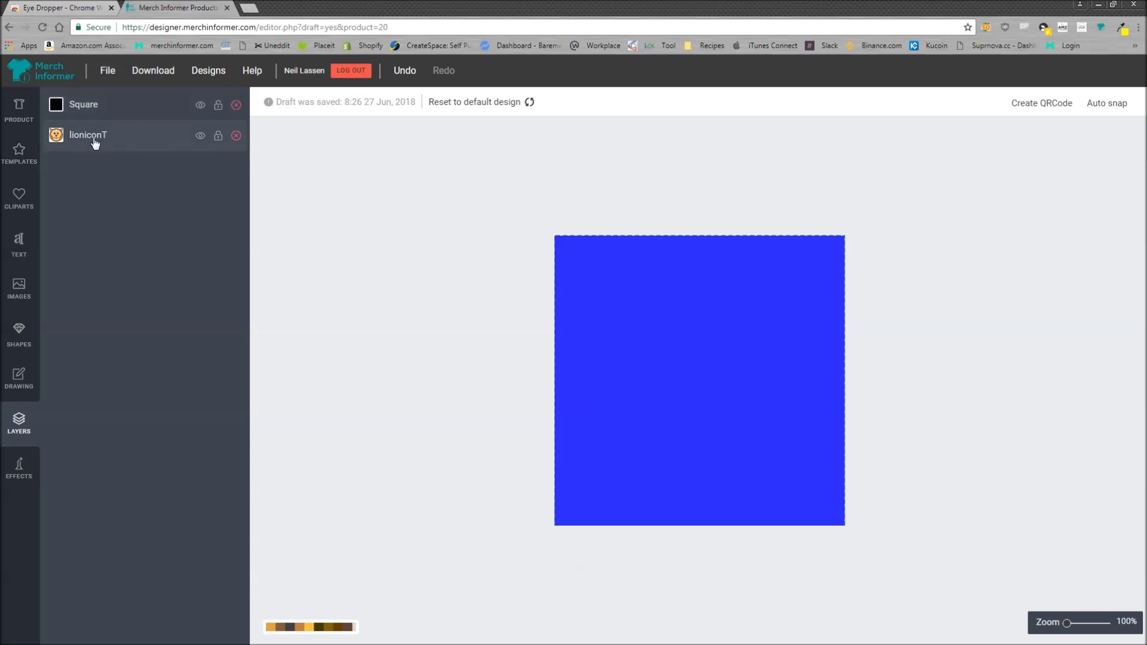
Move the Square layer beneath the lioniconT layer so the lion shows on blue
{"action": "left_click", "coordinate": [90, 106]}
{"action": "left_click_drag", "start_coordinate": [174, 114], "coordinate": [171, 156]}
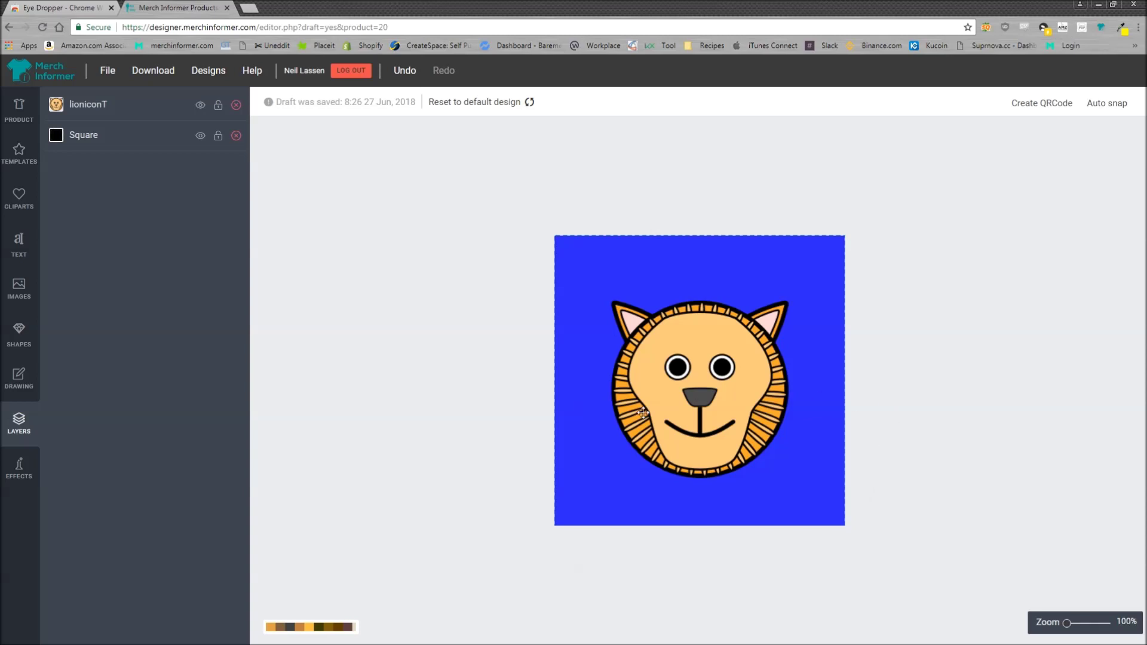
Change the square's fill to green #52ff7a and highlight that hex value
{"action": "left_click", "coordinate": [596, 482]}
{"action": "left_click", "coordinate": [271, 101]}
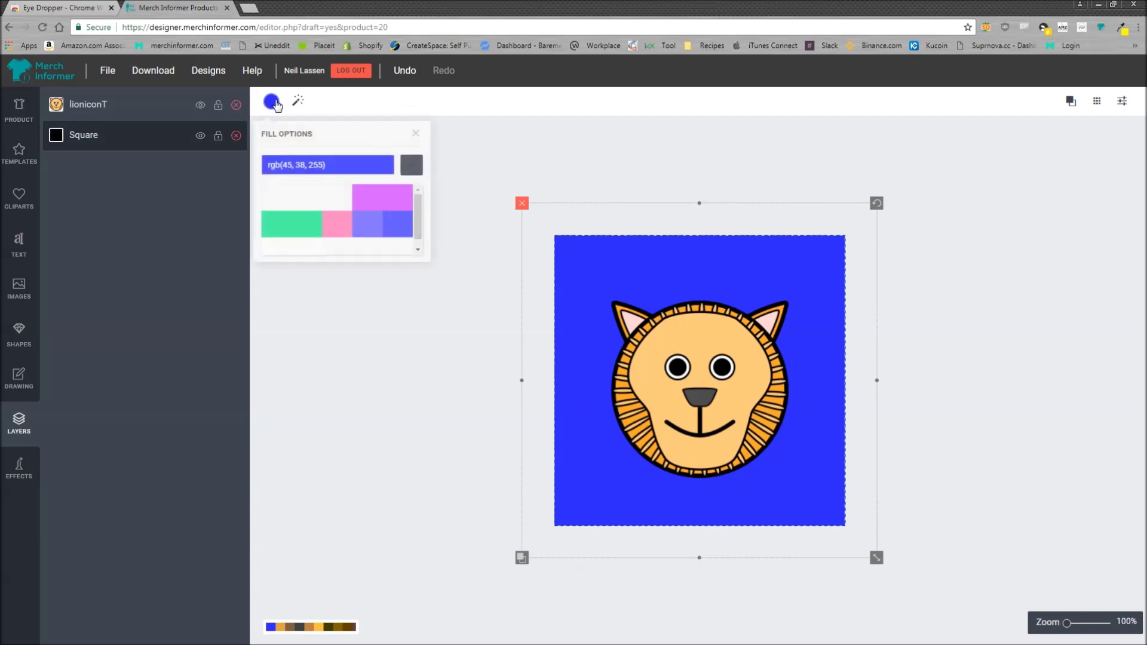
{"action": "left_click", "coordinate": [411, 167]}
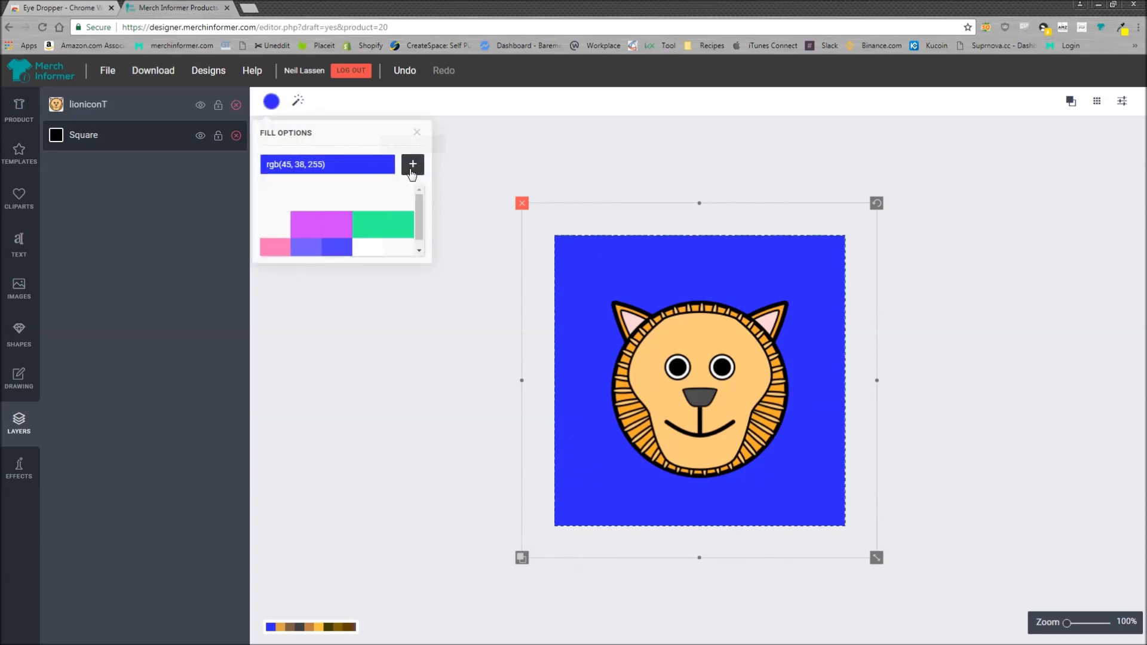
{"action": "left_click", "coordinate": [350, 165]}
{"action": "left_click_drag", "start_coordinate": [342, 215], "coordinate": [311, 226]}
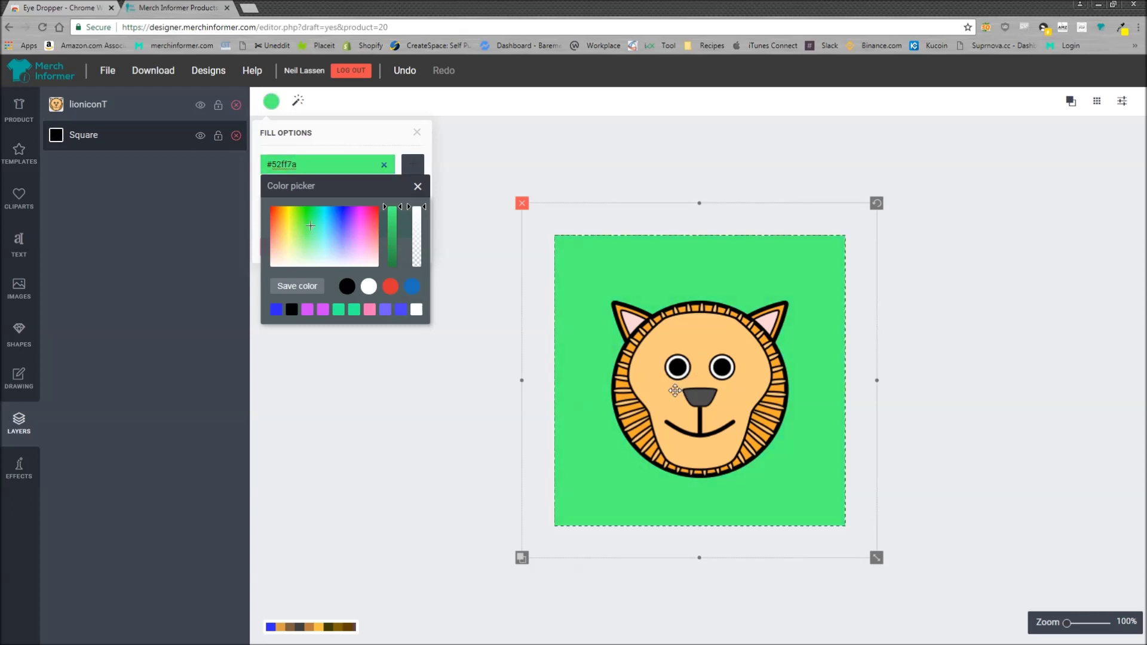
{"action": "left_click_drag", "start_coordinate": [309, 165], "coordinate": [243, 167]}
{"action": "left_click", "coordinate": [83, 7]}
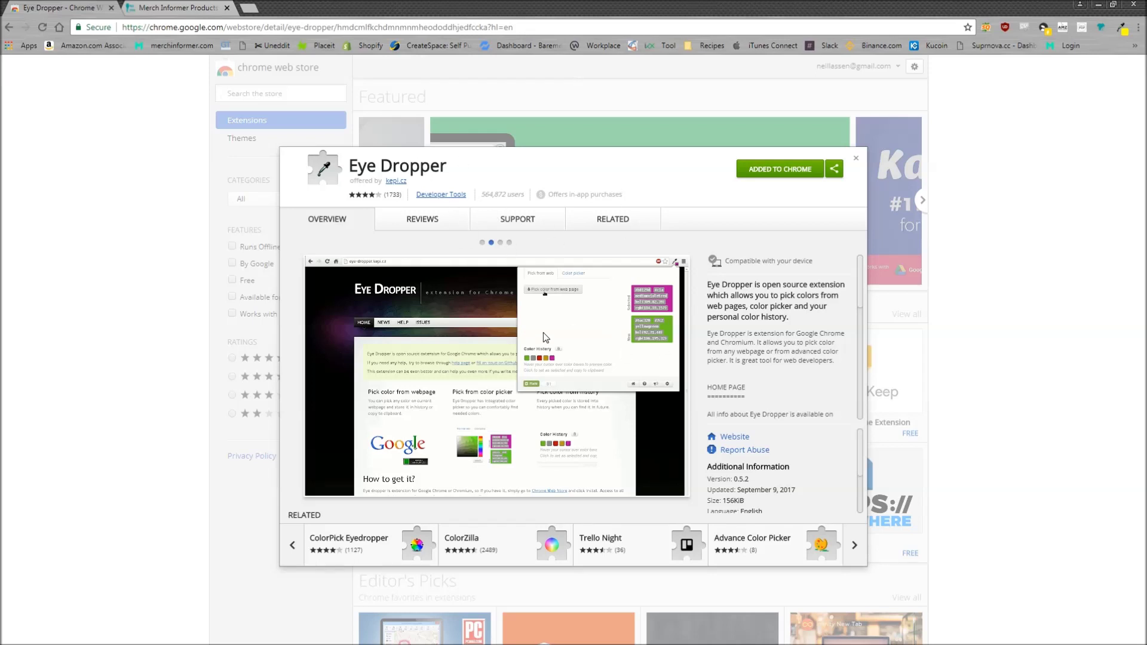
{"action": "left_click_drag", "start_coordinate": [449, 166], "coordinate": [357, 166]}
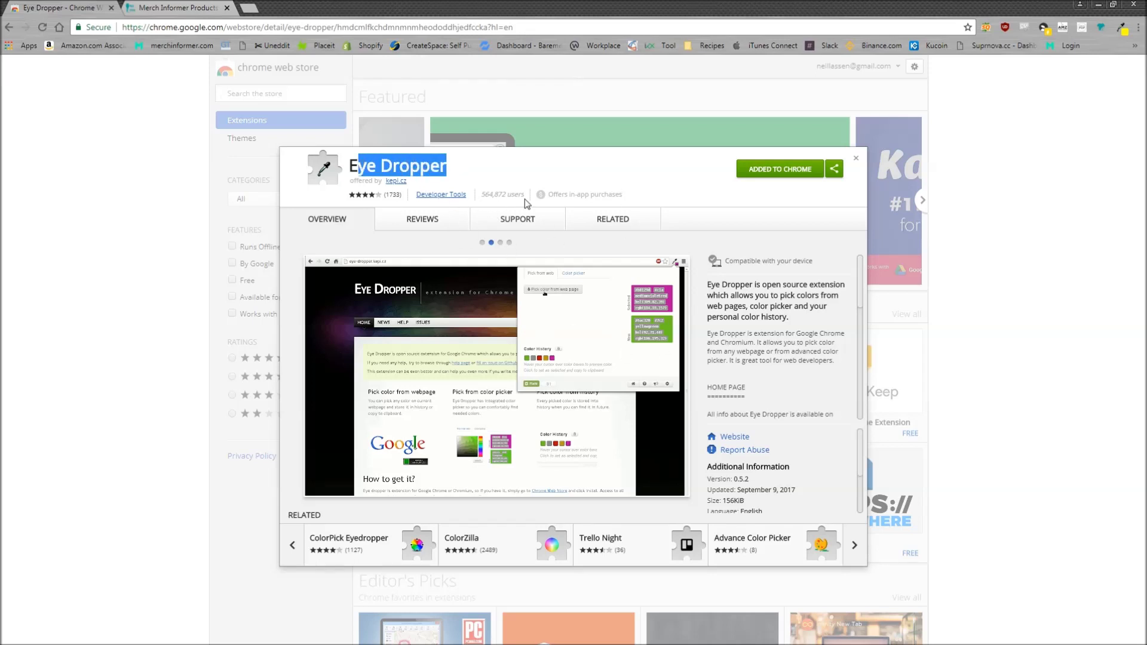
{"action": "left_click_drag", "start_coordinate": [526, 199], "coordinate": [484, 198]}
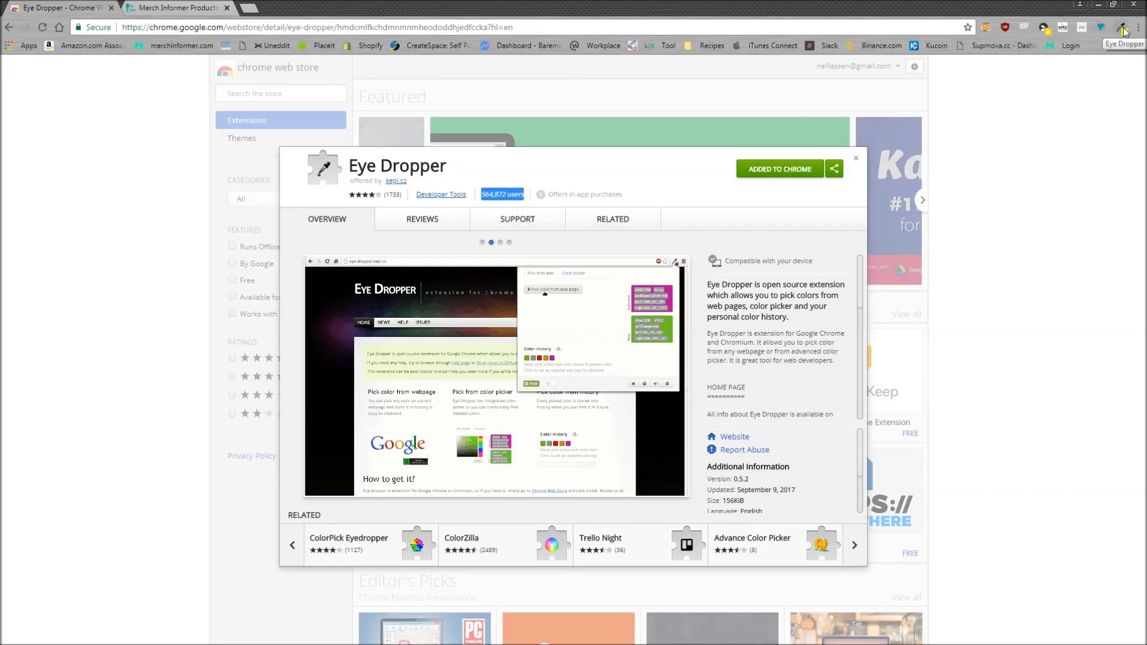
{"action": "left_click", "coordinate": [173, 7]}
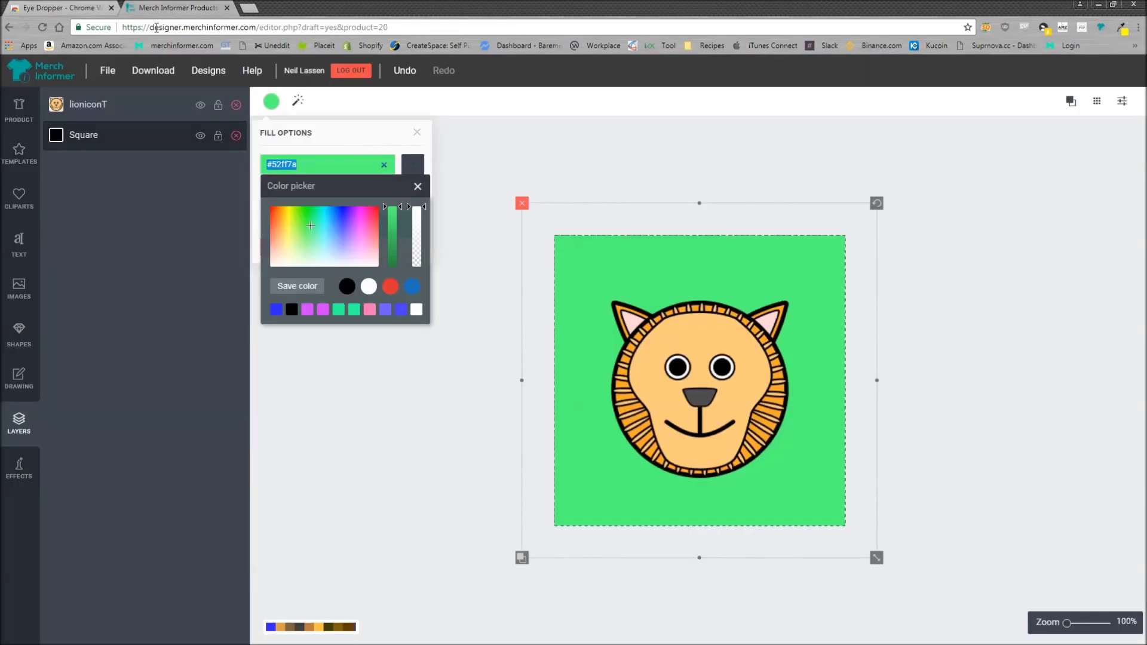
Close fill options and reorder layers so the lion ends up above the square
{"action": "left_click", "coordinate": [417, 133]}
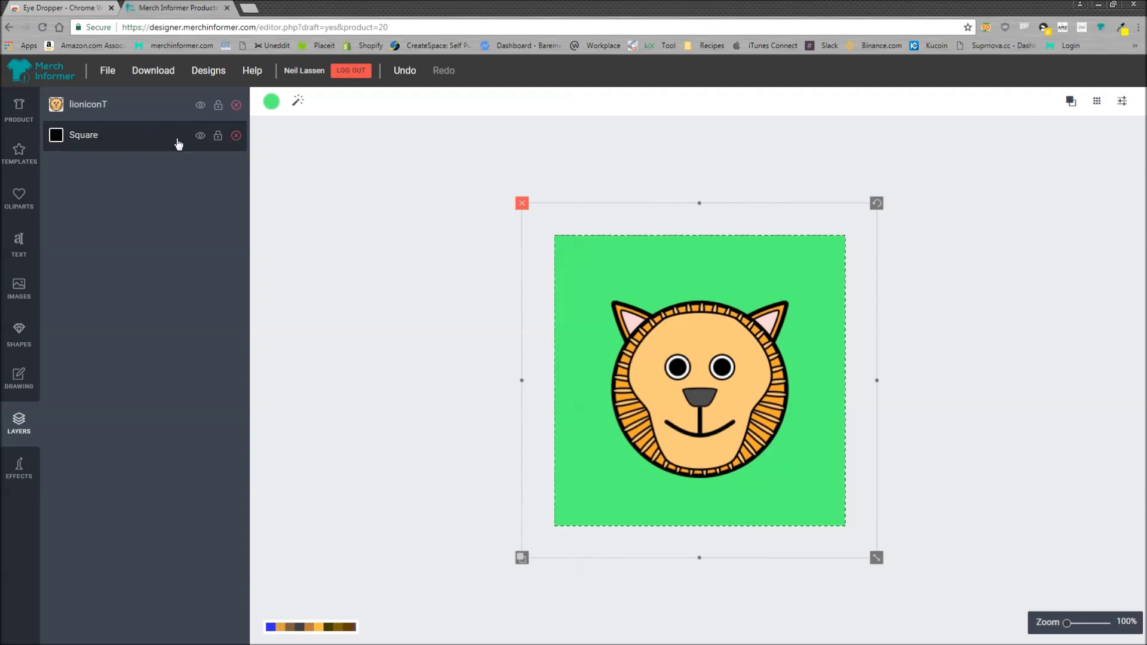
{"action": "left_click_drag", "start_coordinate": [107, 141], "coordinate": [113, 105]}
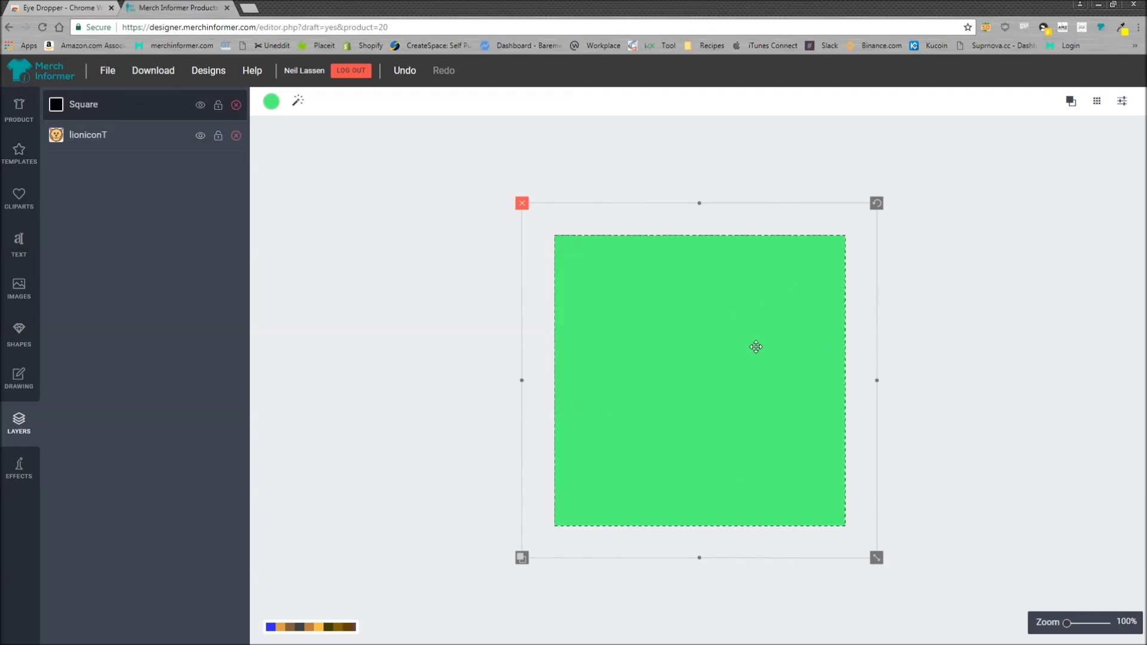
{"action": "left_click", "coordinate": [88, 137]}
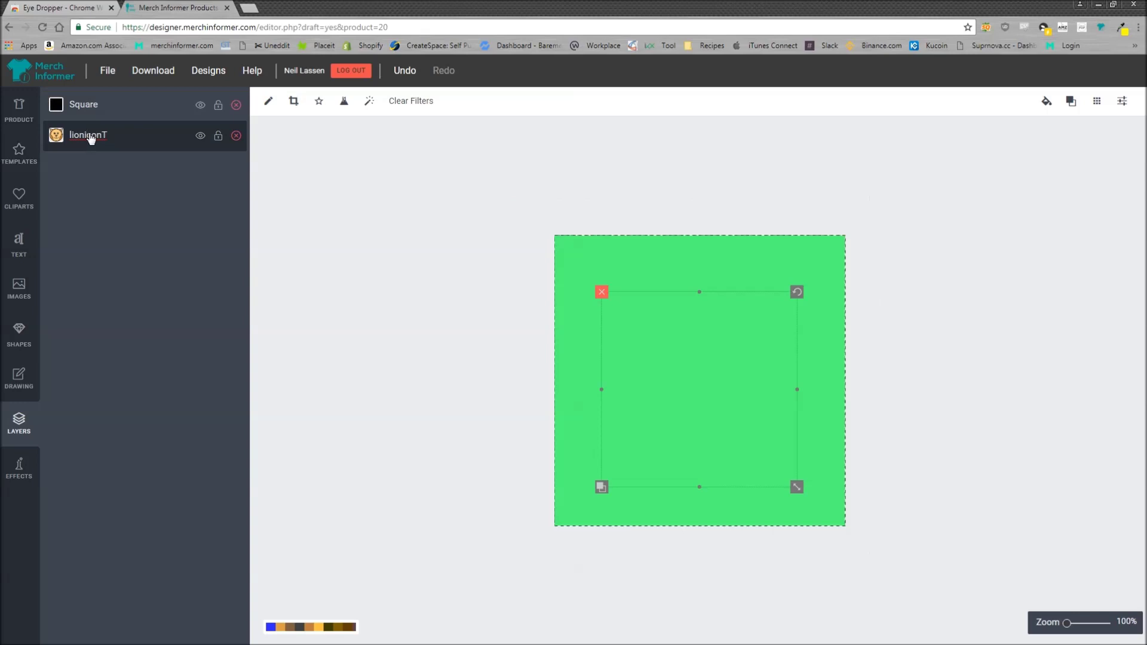
{"action": "left_click_drag", "start_coordinate": [105, 110], "coordinate": [100, 155]}
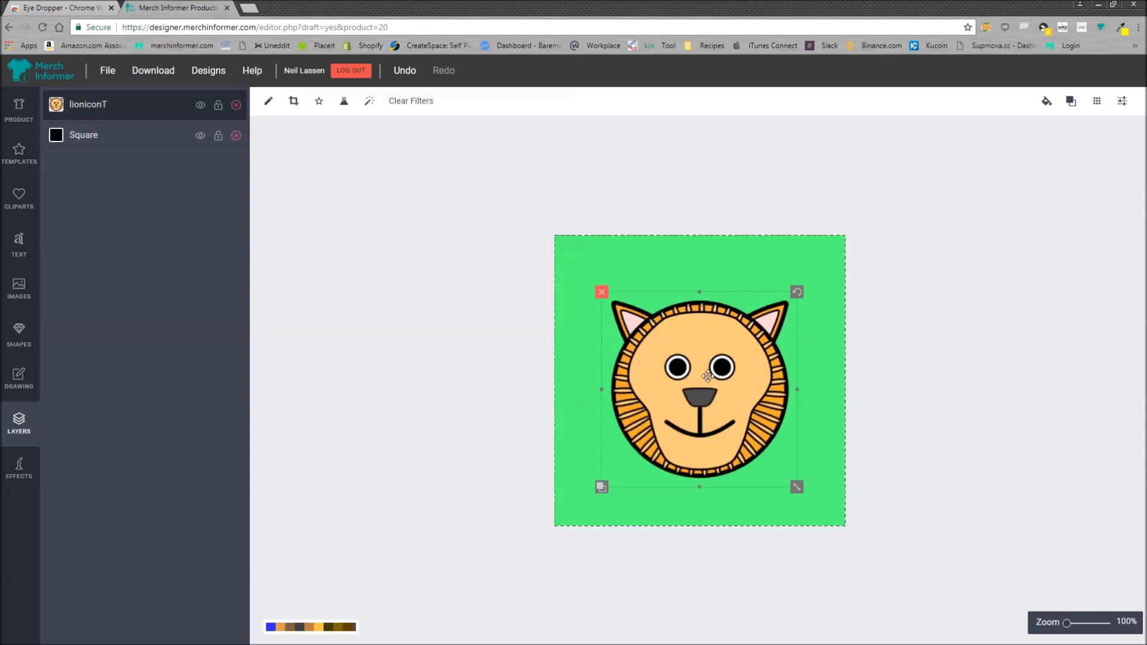
Sample the lion's face colour #ffca7d with Eye Dropper and copy the hex value
{"action": "left_click", "coordinate": [1122, 30]}
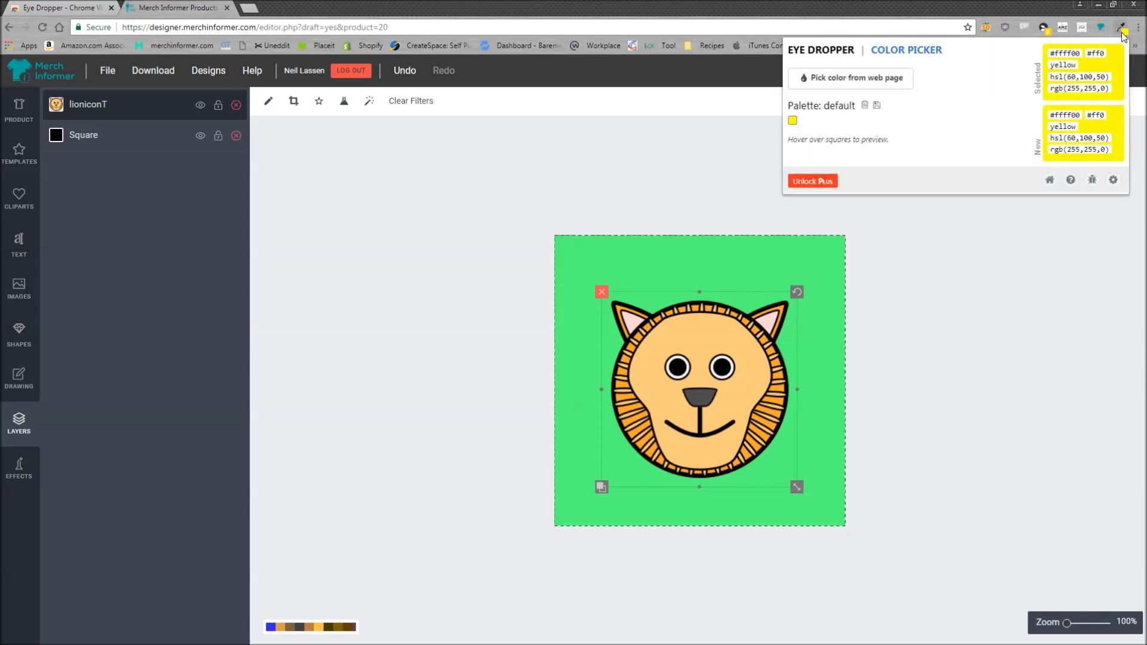
{"action": "left_click", "coordinate": [836, 88]}
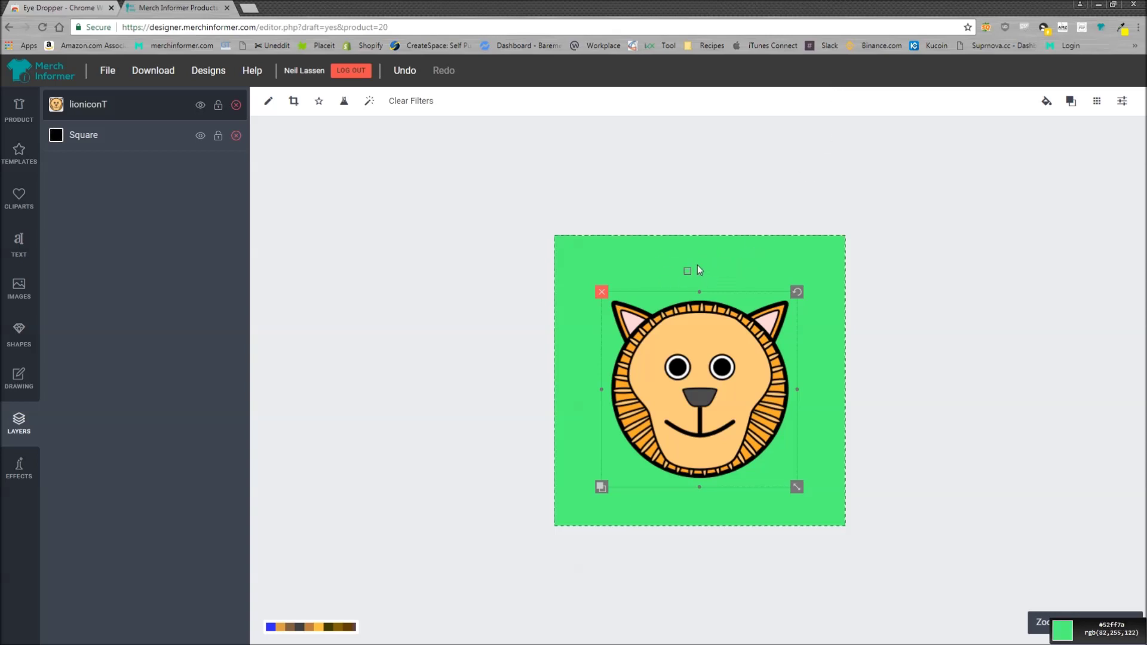
{"action": "left_click", "coordinate": [658, 383]}
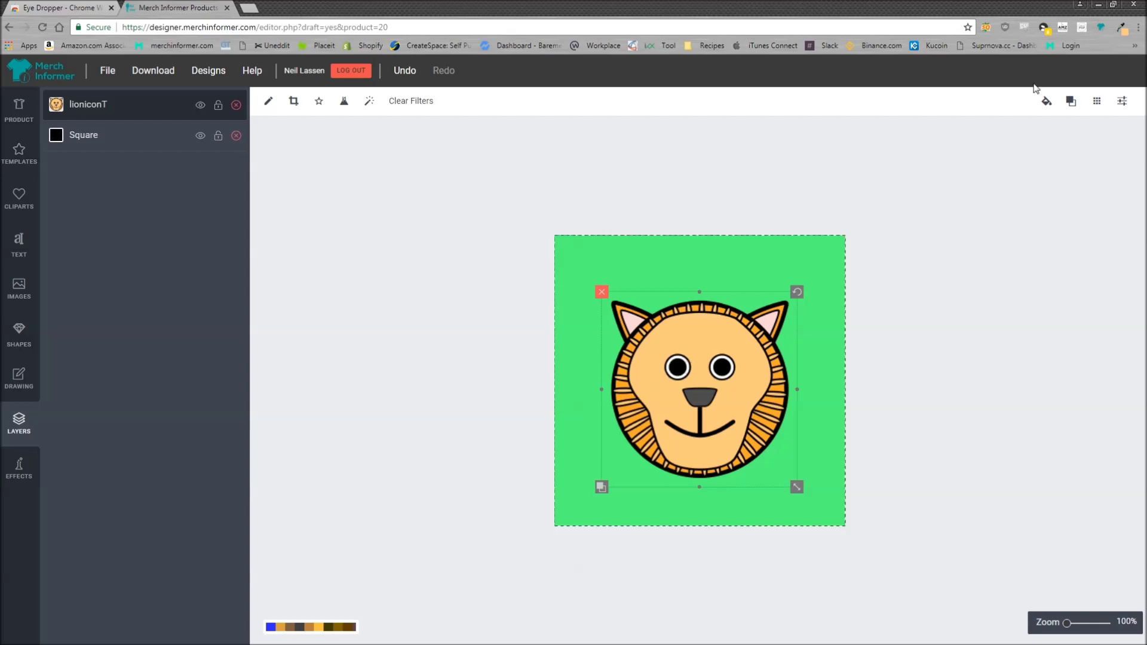
{"action": "left_click", "coordinate": [1121, 28]}
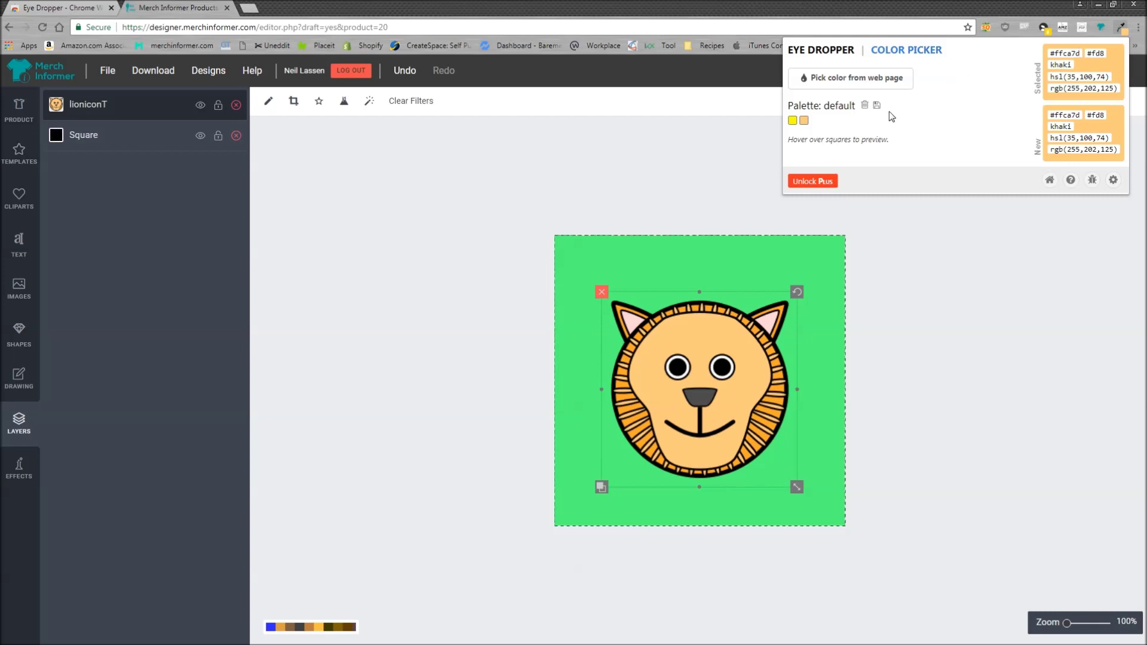
{"action": "left_click_drag", "start_coordinate": [1081, 53], "coordinate": [1050, 58]}
{"action": "key", "text": "ctrl+c"}
{"action": "left_click", "coordinate": [110, 139]}
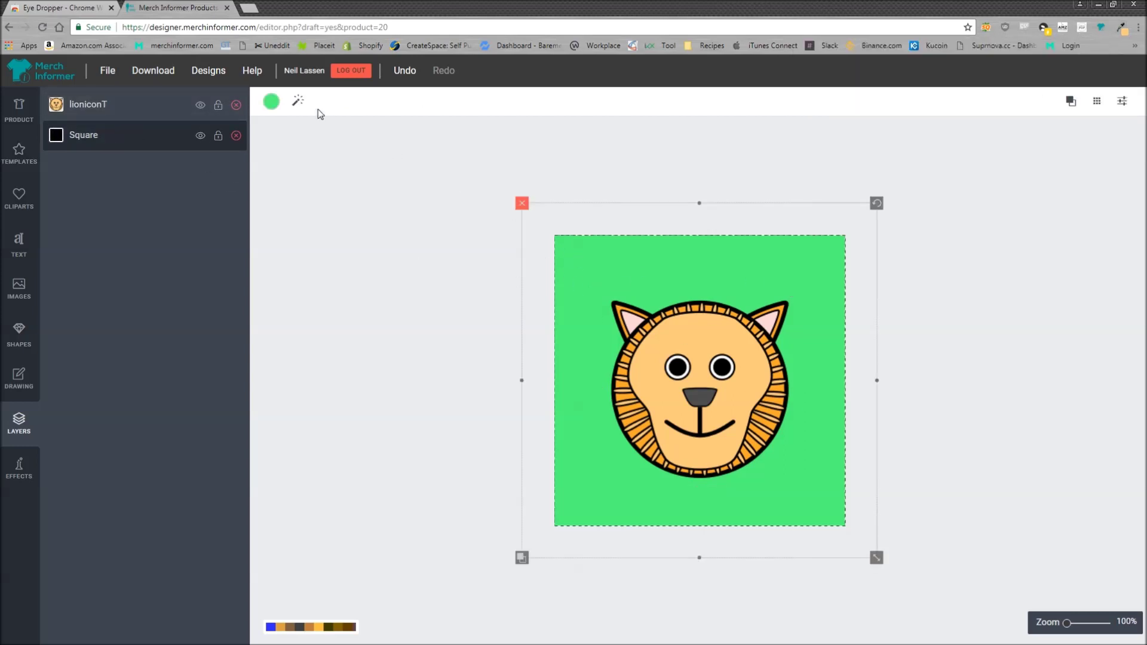
Paste #ffca7d as the square's fill and download the design as front_7080.png
{"action": "left_click", "coordinate": [270, 104]}
{"action": "left_click", "coordinate": [346, 165]}
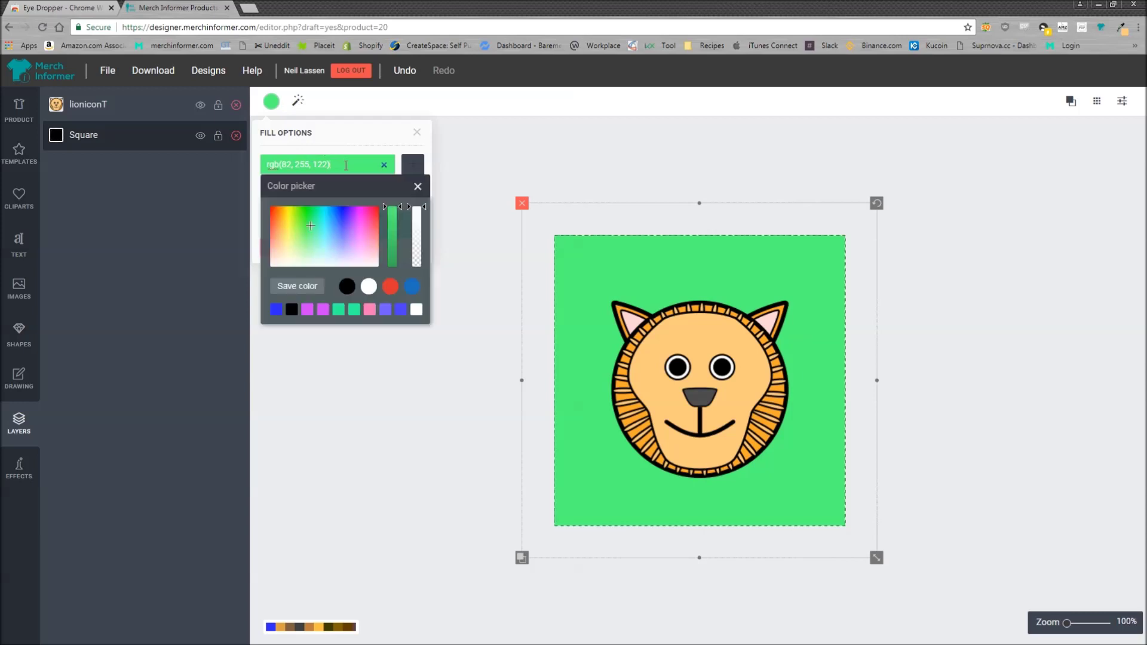
{"action": "left_click_drag", "start_coordinate": [348, 164], "coordinate": [254, 163]}
{"action": "key", "text": "ctrl+v"}
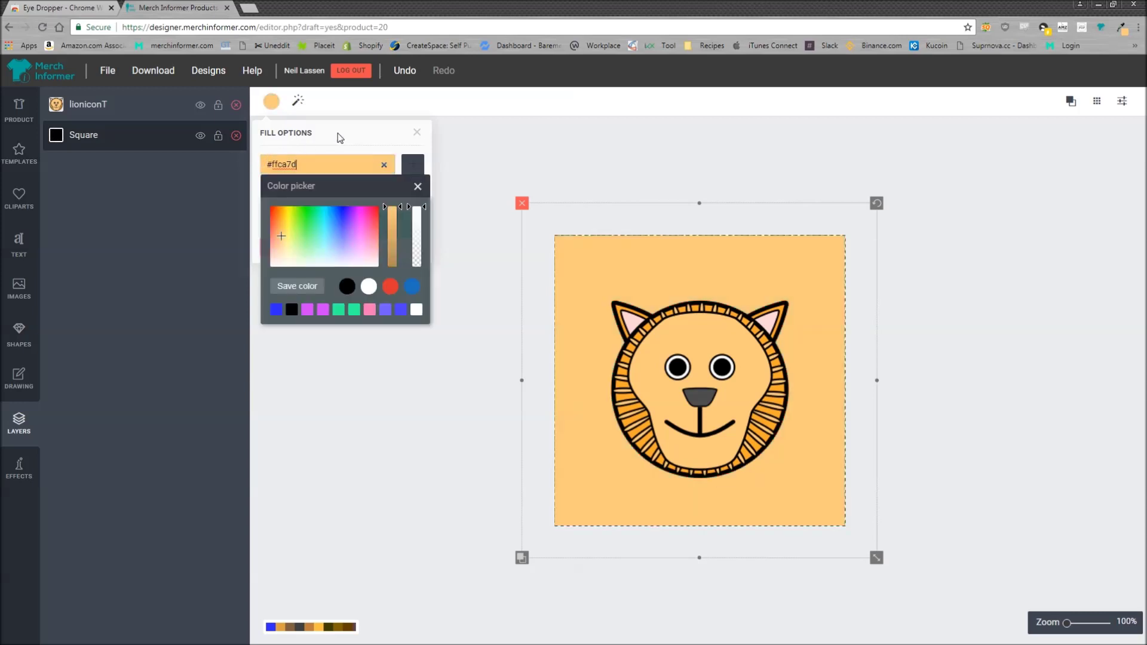
{"action": "left_click", "coordinate": [501, 156]}
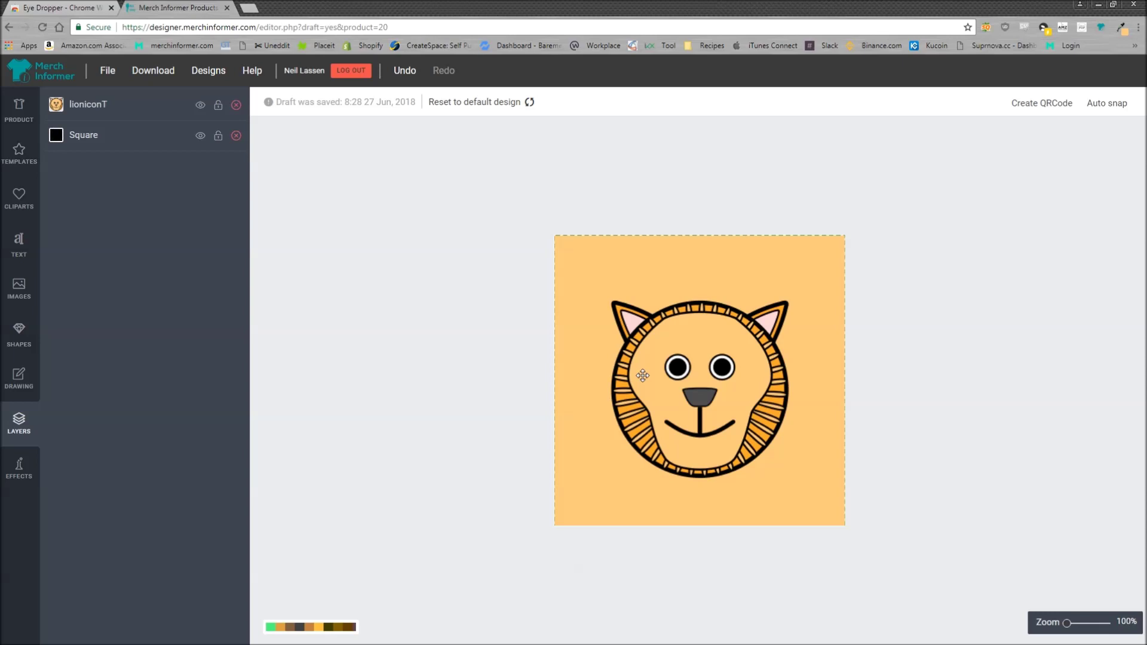
{"action": "left_click", "coordinate": [153, 72]}
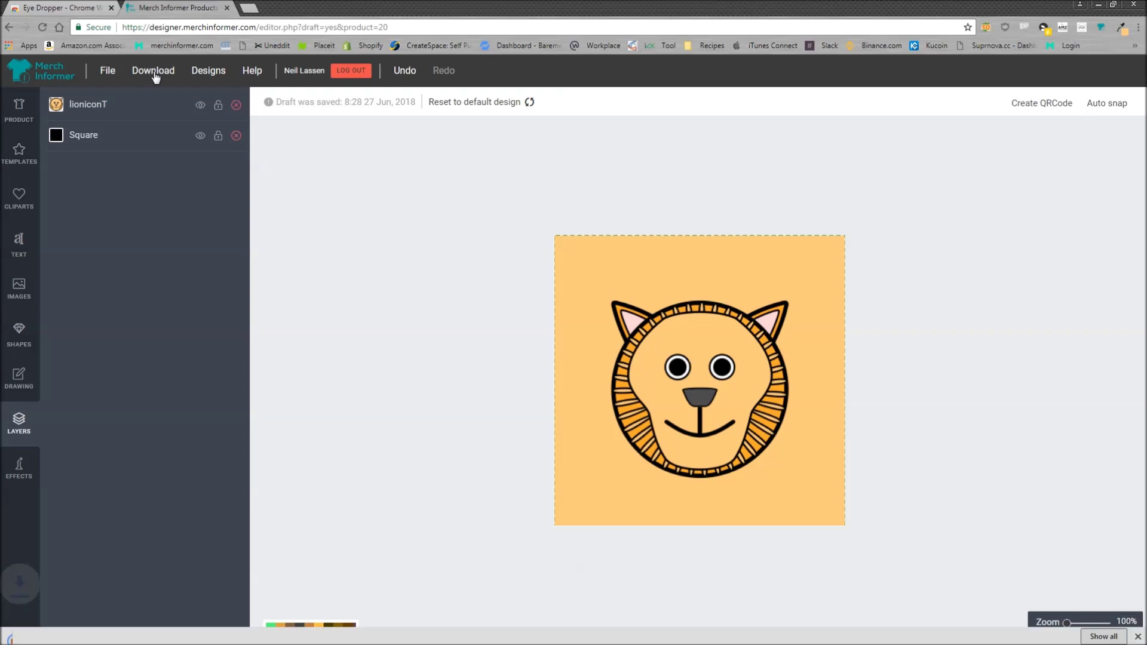
{"action": "left_click", "coordinate": [66, 633]}
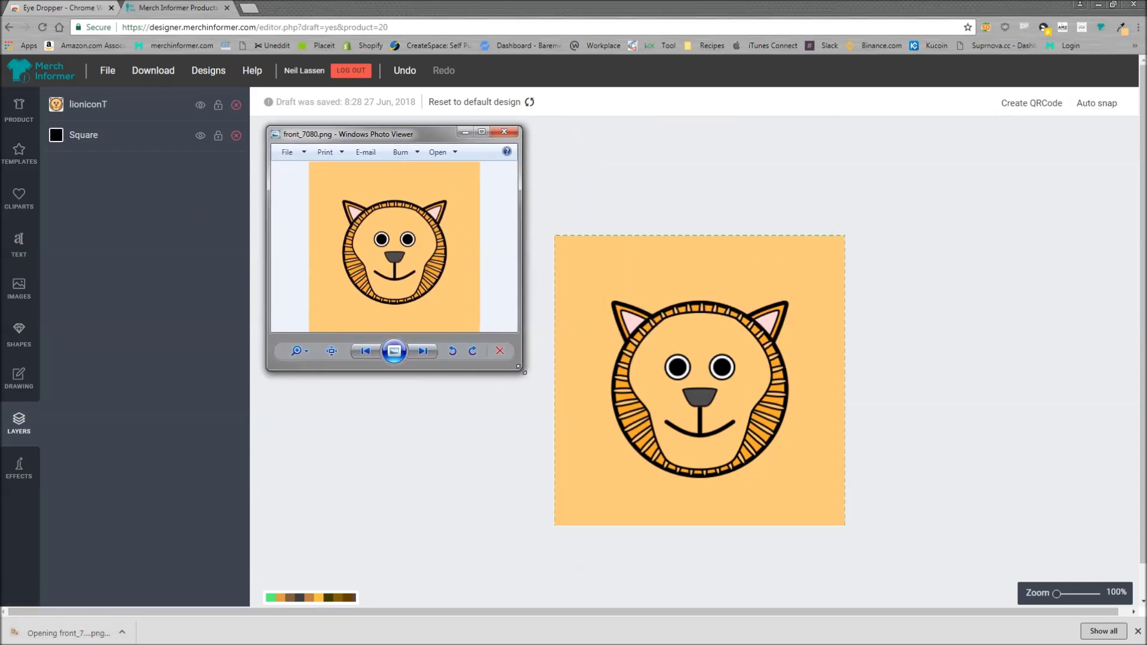
{"action": "left_click_drag", "start_coordinate": [649, 367], "coordinate": [816, 499]}
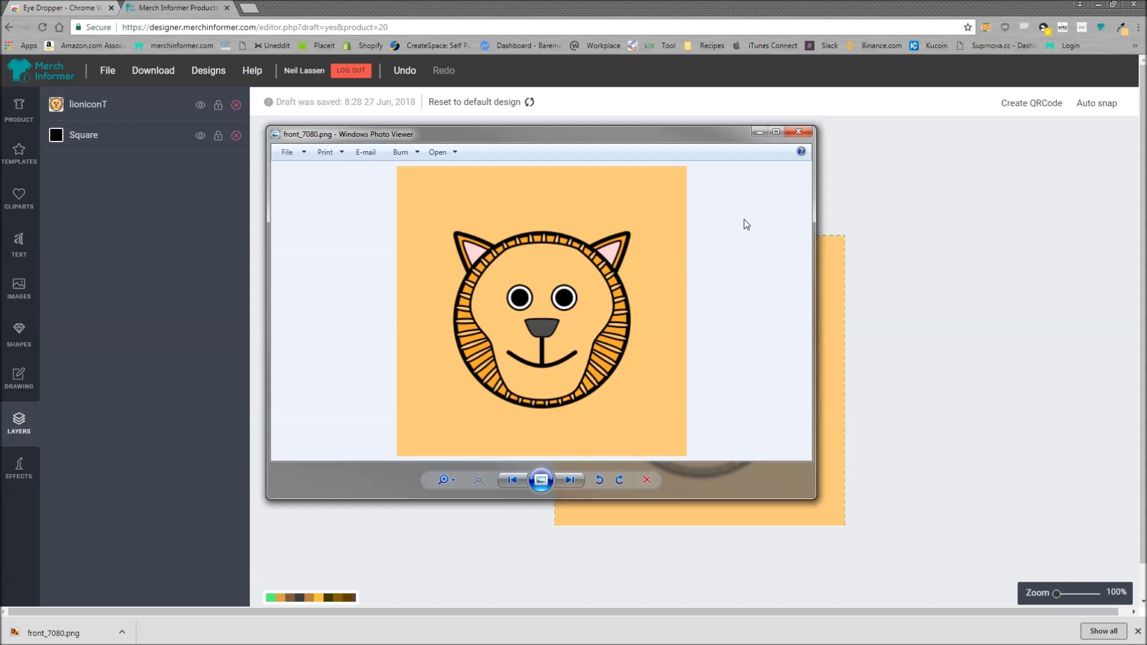
{"action": "left_click", "coordinate": [798, 132]}
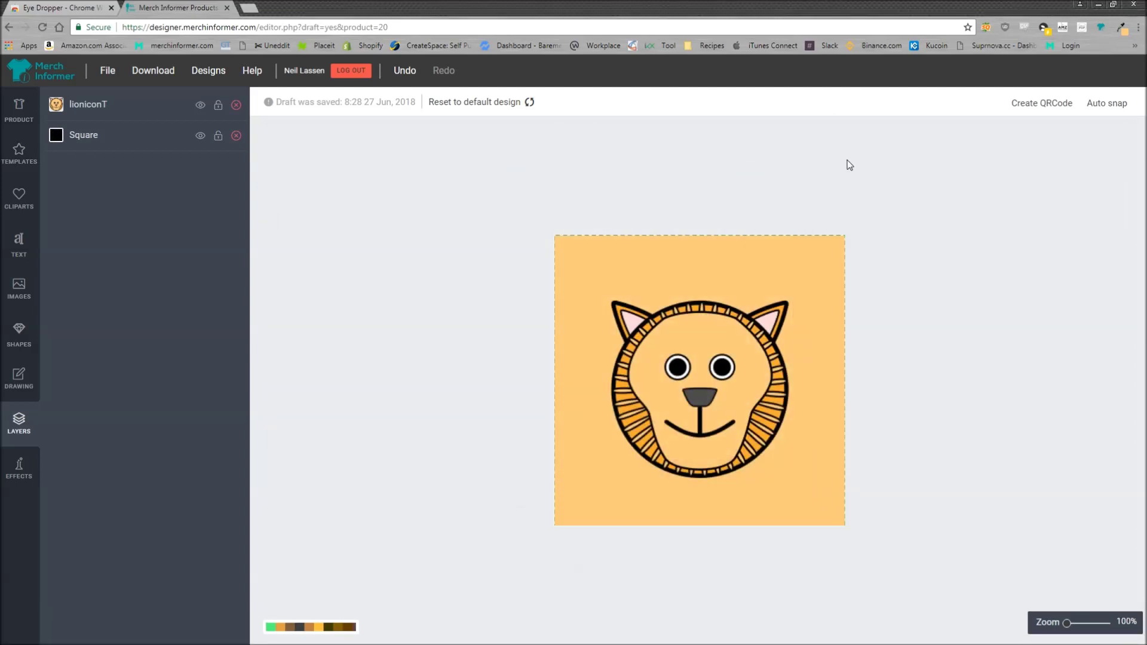